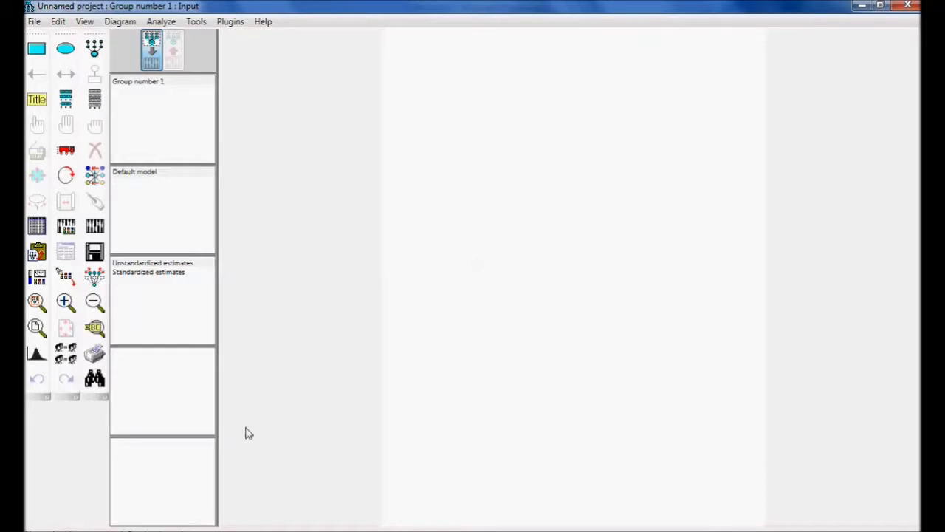
# Draw five observed-variable rectangles: three stacked in a column, one mediator beside them, and one outcome beyond it.
pyautogui.click(41, 55)
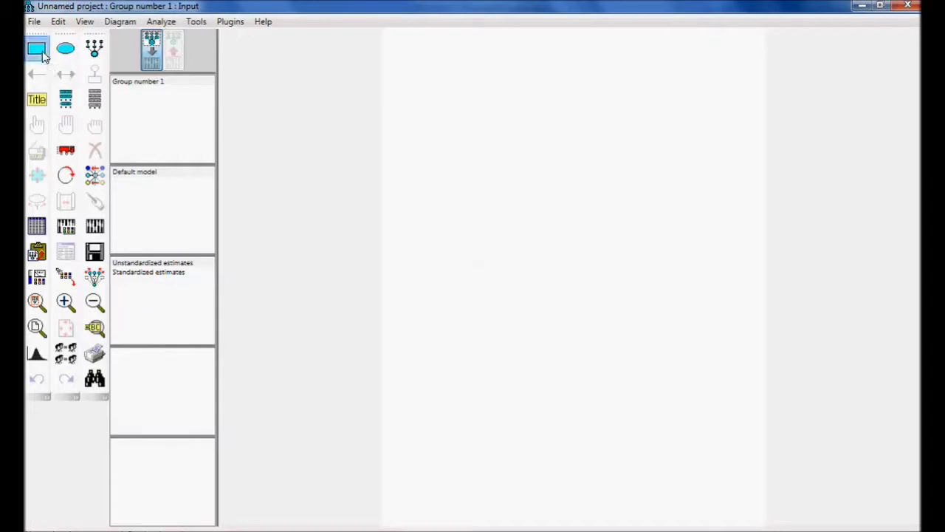
pyautogui.moveTo(418, 140); pyautogui.dragTo(483, 174)
pyautogui.moveTo(421, 210); pyautogui.dragTo(481, 244)
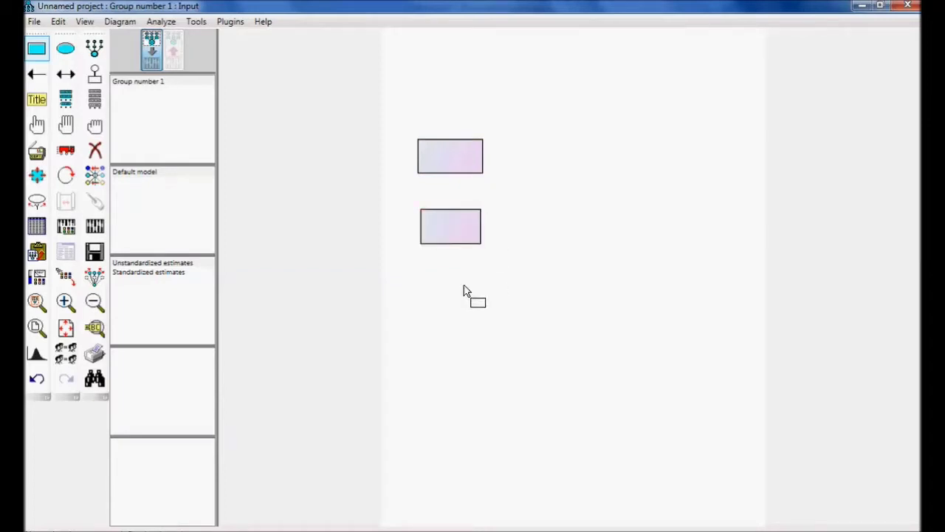
pyautogui.moveTo(425, 282); pyautogui.dragTo(483, 329)
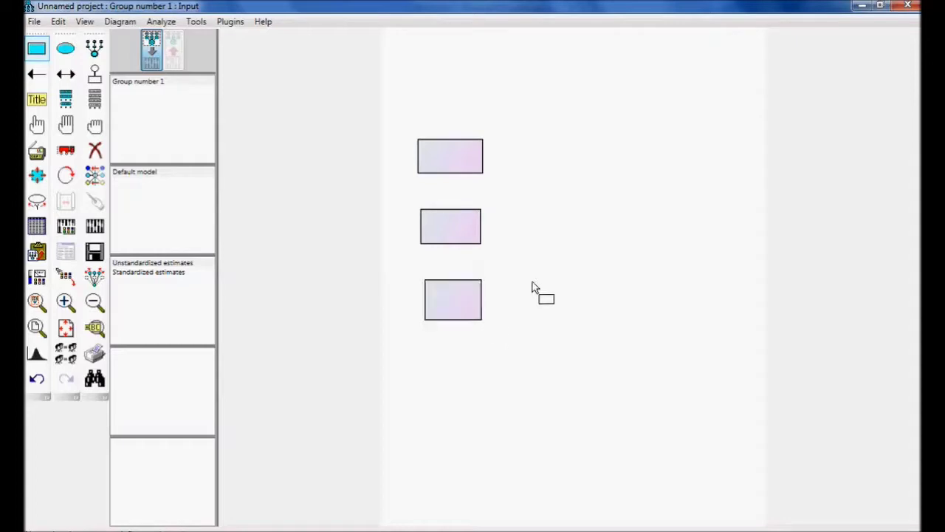
pyautogui.moveTo(570, 215); pyautogui.dragTo(624, 245)
pyautogui.moveTo(756, 247); pyautogui.dragTo(755, 249)
# Draw single-headed paths from the three stacked rectangles to the middle one, and from the middle and lowest stacked rectangles to the outcome.
pyautogui.click(37, 73)
pyautogui.moveTo(506, 168); pyautogui.dragTo(569, 233)
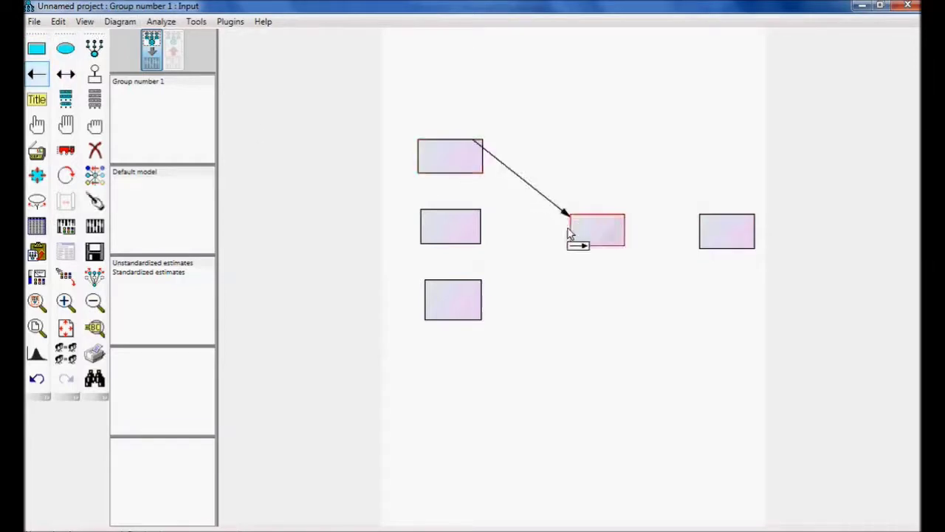
pyautogui.moveTo(479, 234); pyautogui.dragTo(576, 233)
pyautogui.moveTo(482, 304); pyautogui.dragTo(707, 242)
pyautogui.moveTo(480, 306); pyautogui.dragTo(706, 253)
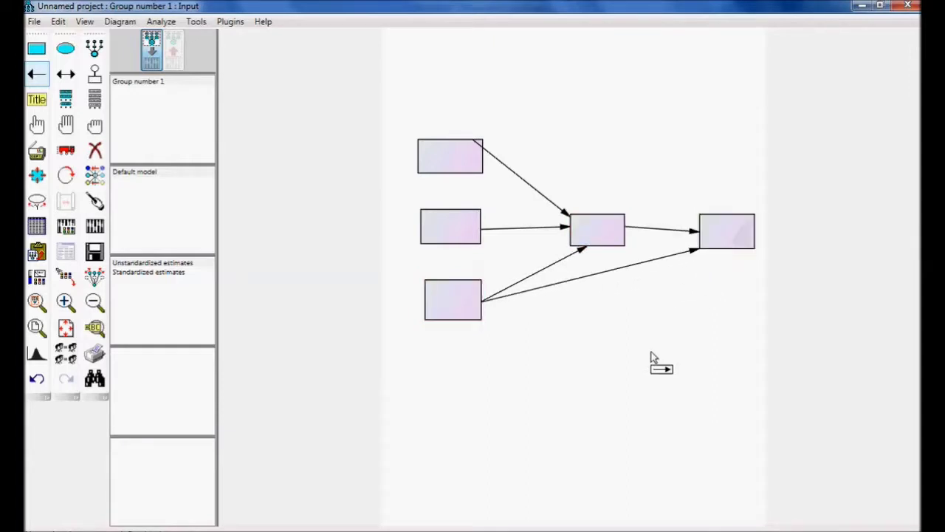
# Touch up the path attachments on the top stacked rectangle, the middle rectangle, the outcome and the lowest stacked rectangle.
pyautogui.click(94, 200)
pyautogui.click(446, 164)
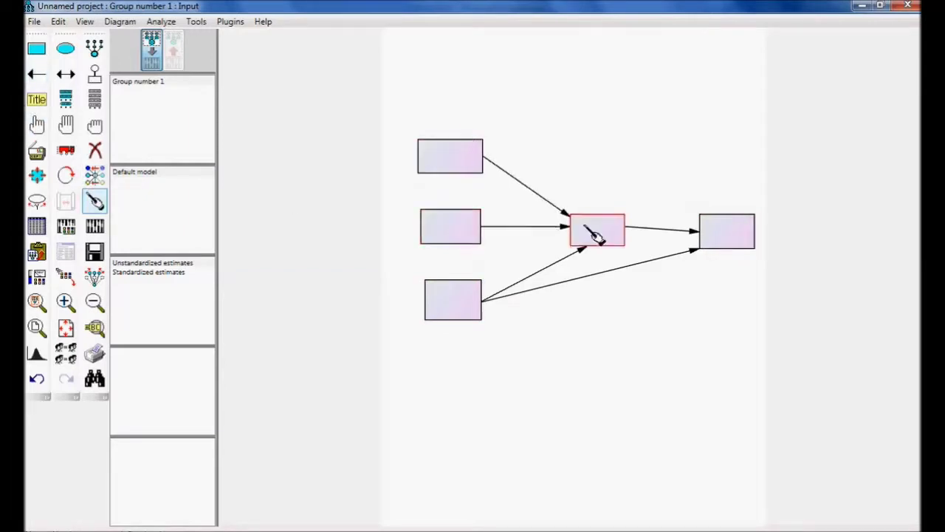
pyautogui.click(597, 233)
pyautogui.click(734, 247)
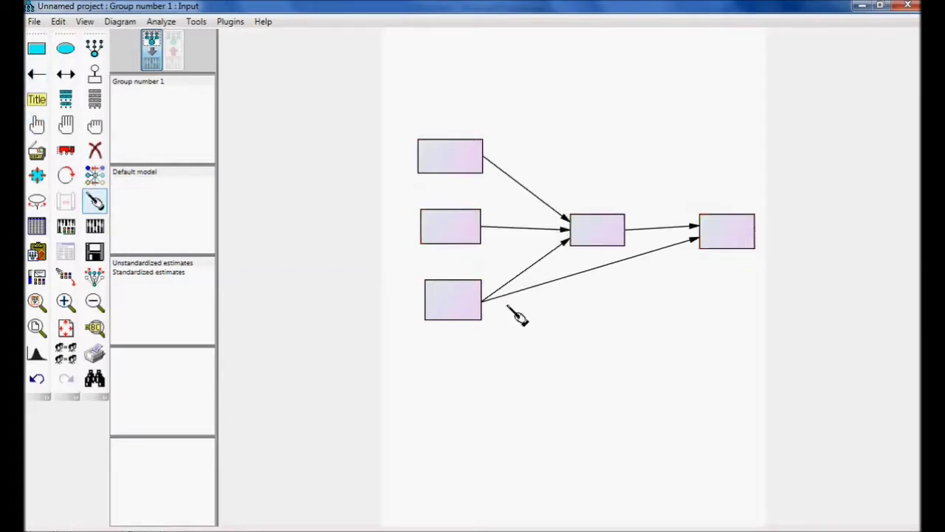
pyautogui.click(462, 317)
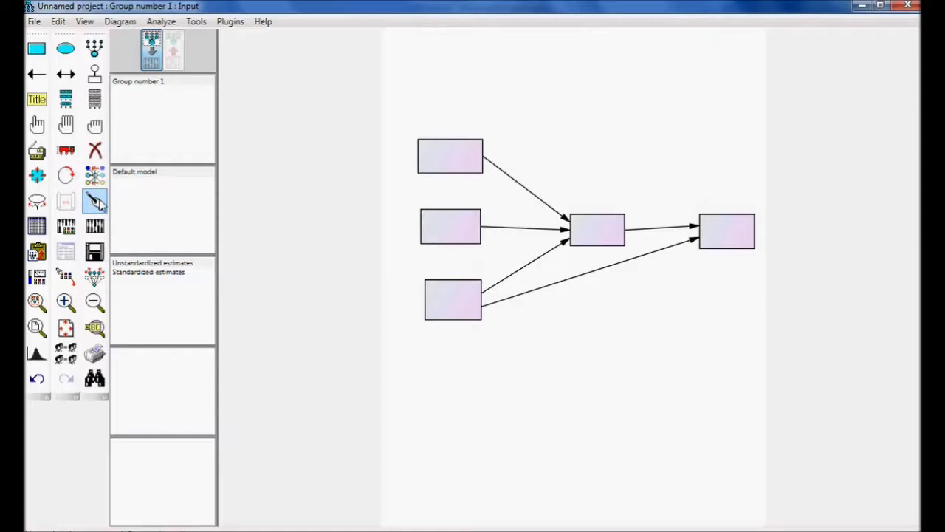
# Attach the SPSS data file CFA from the Desktop folder AMOS PART 9 CFA to Group number 1.
pyautogui.click(37, 227)
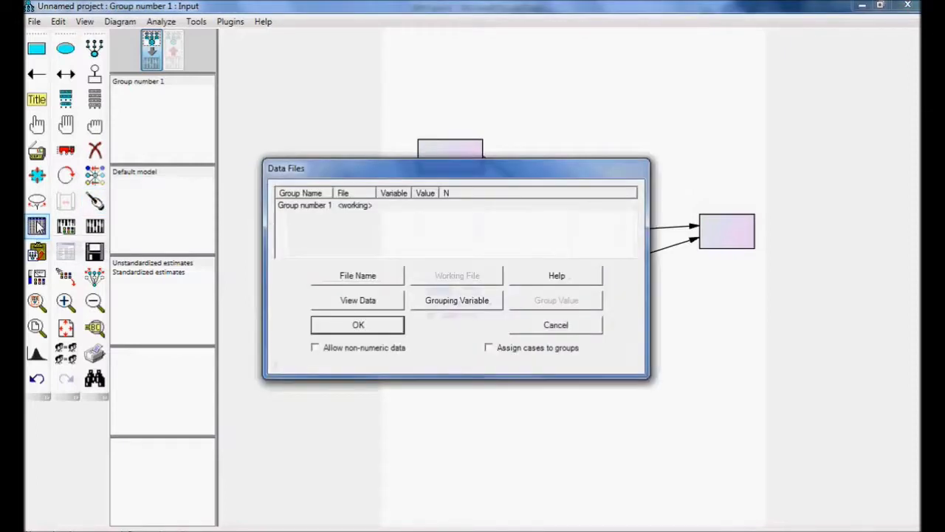
pyautogui.click(372, 283)
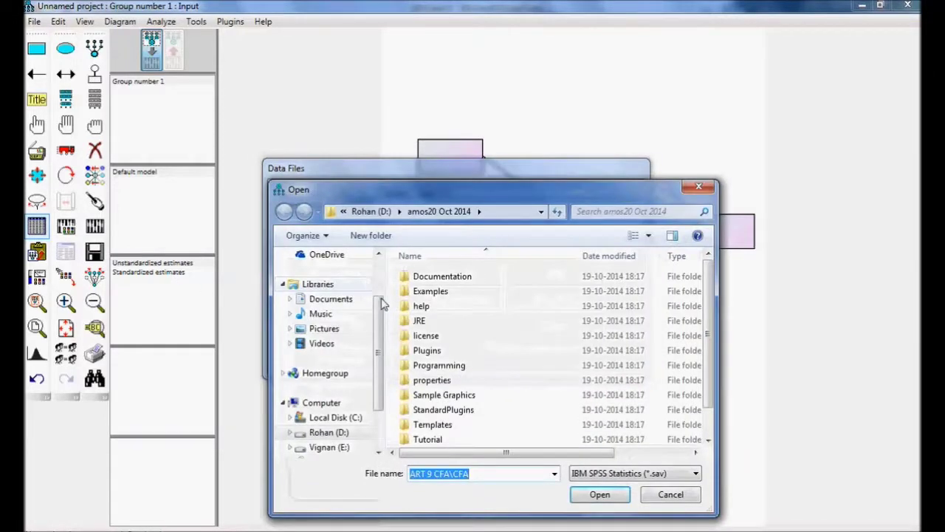
pyautogui.scroll(3, 382, 314)
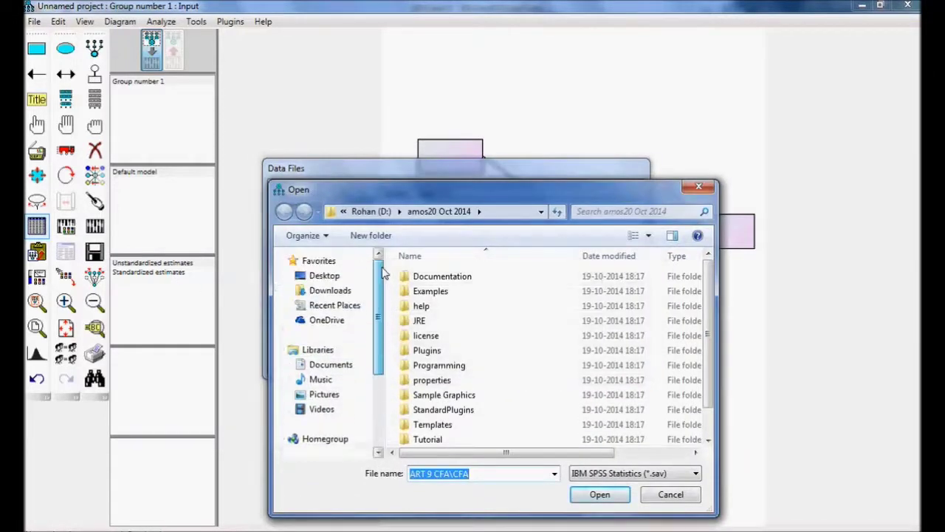
pyautogui.click(344, 276)
pyautogui.moveTo(706, 325); pyautogui.dragTo(709, 410)
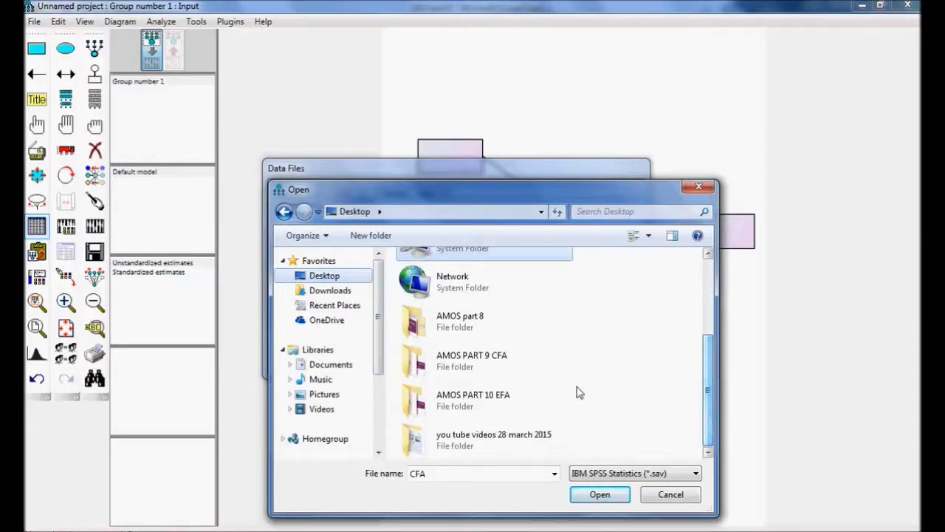
pyautogui.doubleClick(476, 359)
pyautogui.click(422, 279)
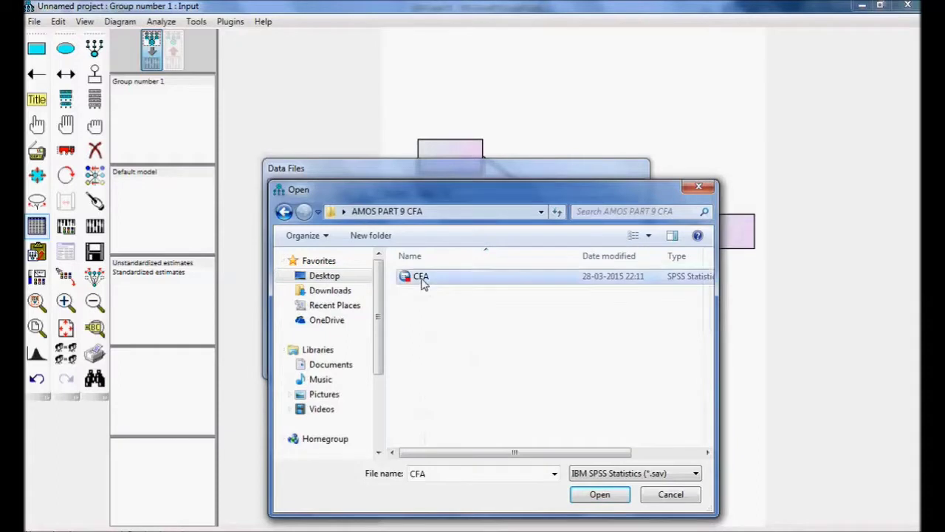
pyautogui.click(604, 494)
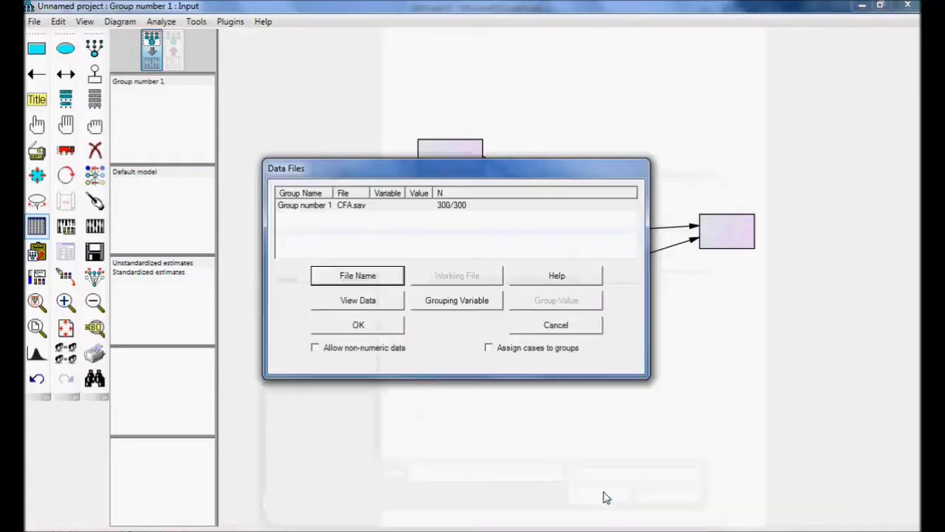
pyautogui.click(395, 326)
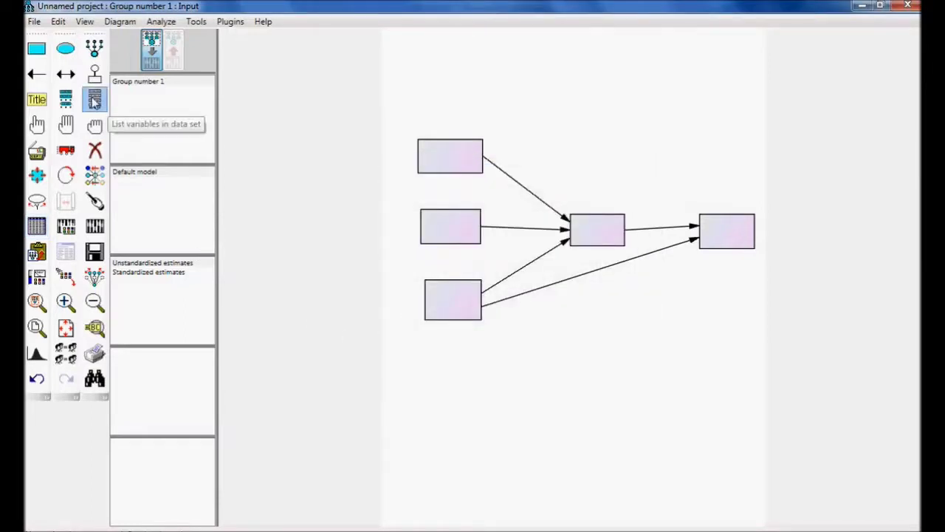
# Assign dataset variables AT, SN and PB to the stacked rectangles from top to bottom, IN to the middle one and BH to the outcome.
pyautogui.click(96, 103)
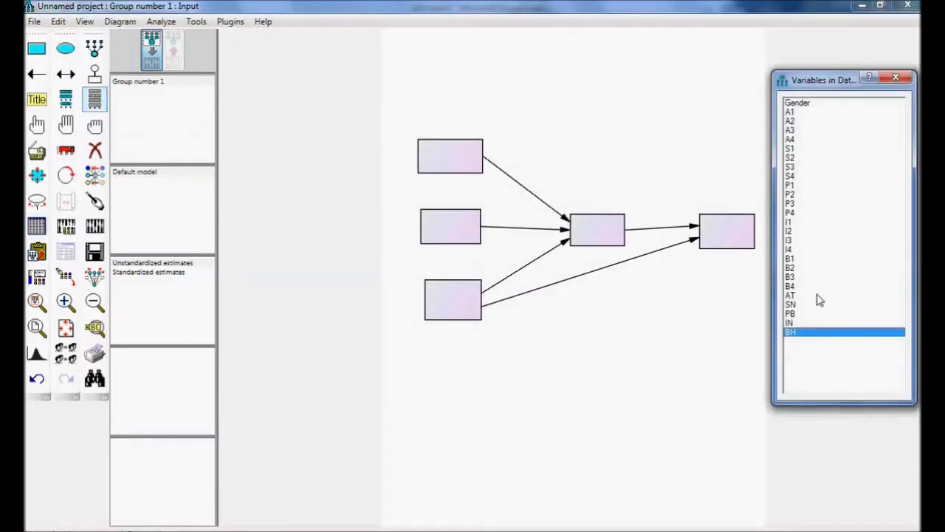
pyautogui.moveTo(791, 295); pyautogui.dragTo(452, 163)
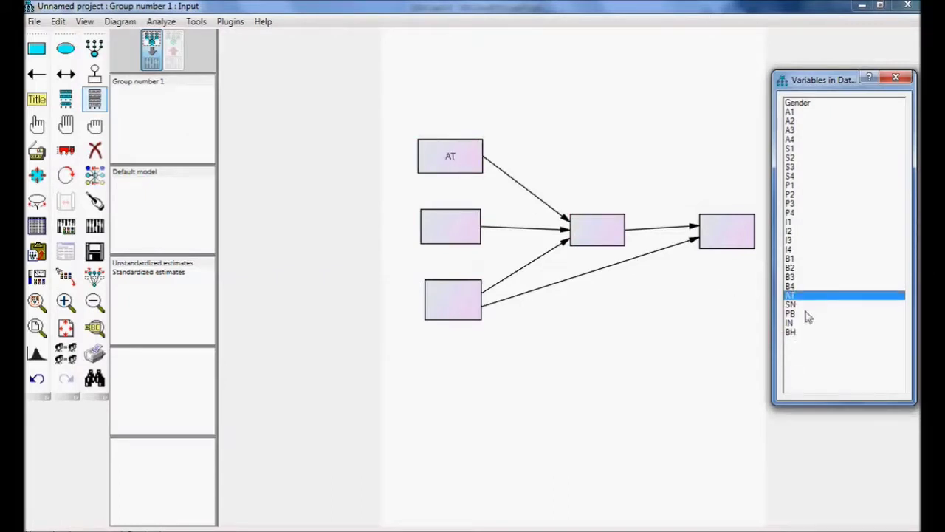
pyautogui.moveTo(792, 310); pyautogui.dragTo(471, 234)
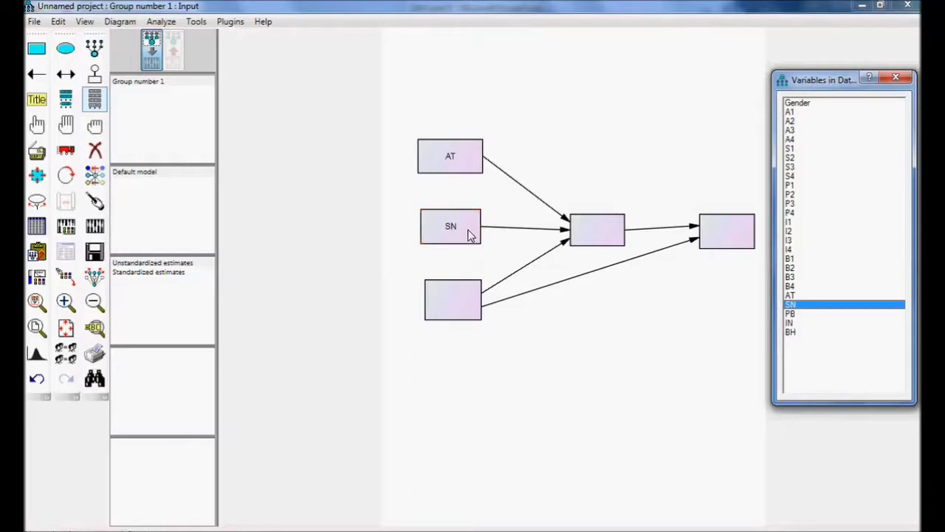
pyautogui.moveTo(792, 313); pyautogui.dragTo(470, 313)
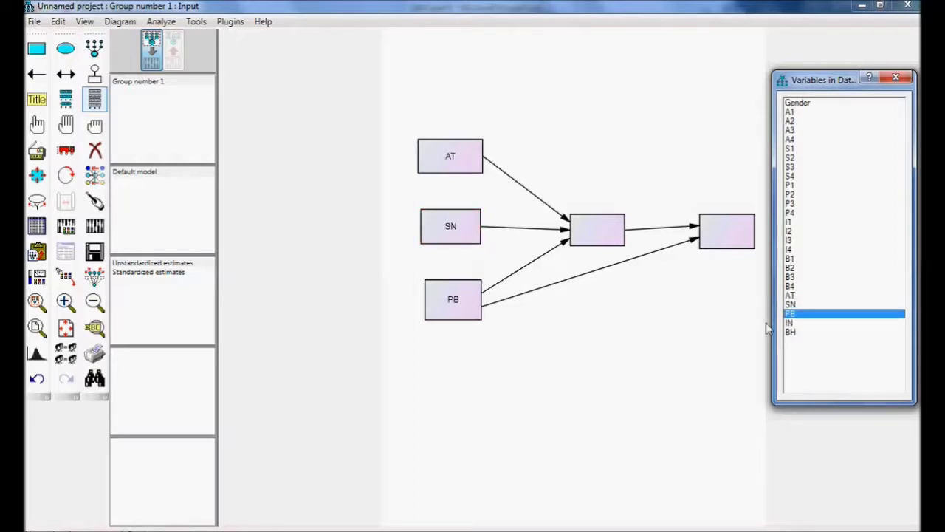
pyautogui.moveTo(789, 325); pyautogui.dragTo(606, 245)
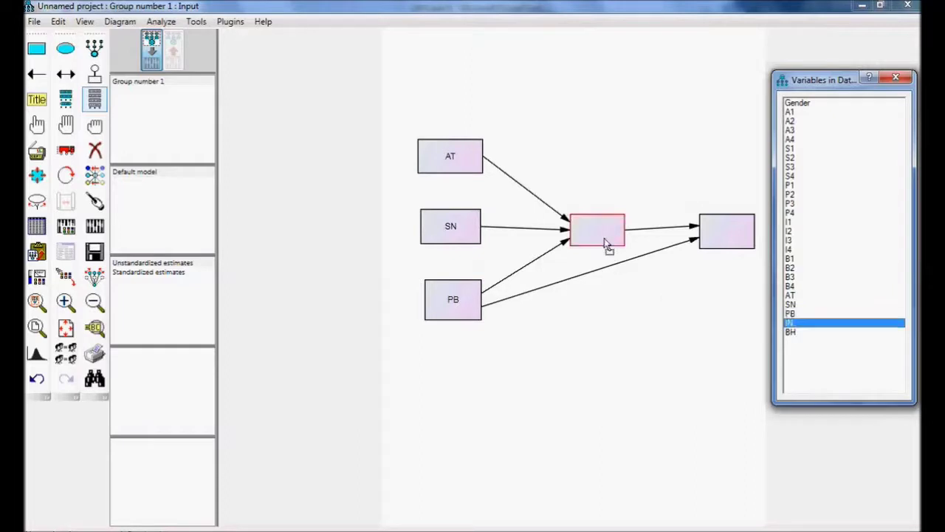
pyautogui.moveTo(790, 332); pyautogui.dragTo(729, 246)
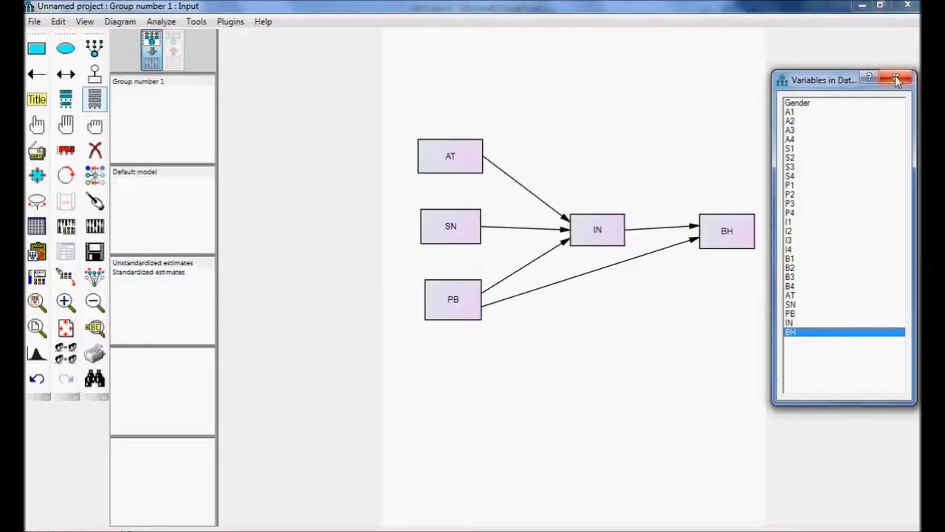
pyautogui.click(895, 78)
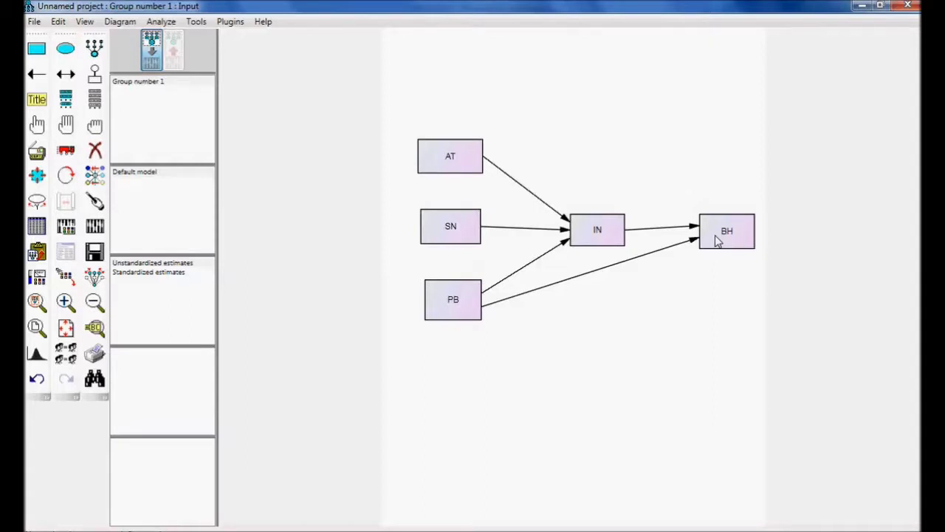
# Add an error variable above both IN and BH, and name the unobserved variables automatically.
pyautogui.click(94, 74)
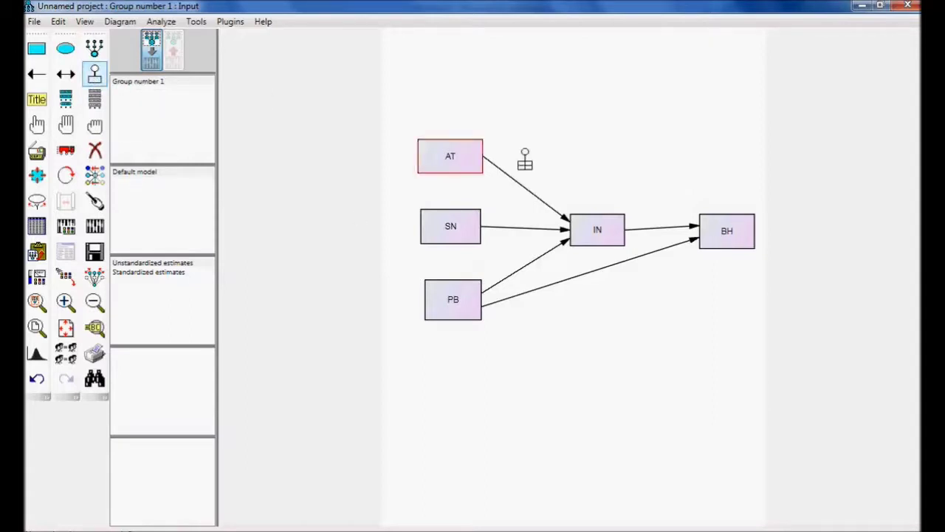
pyautogui.click(594, 214)
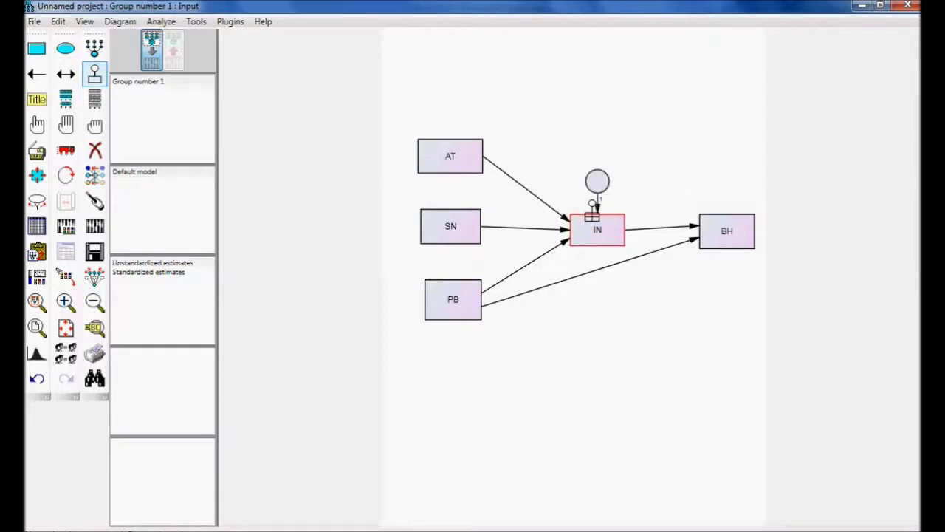
pyautogui.click(725, 216)
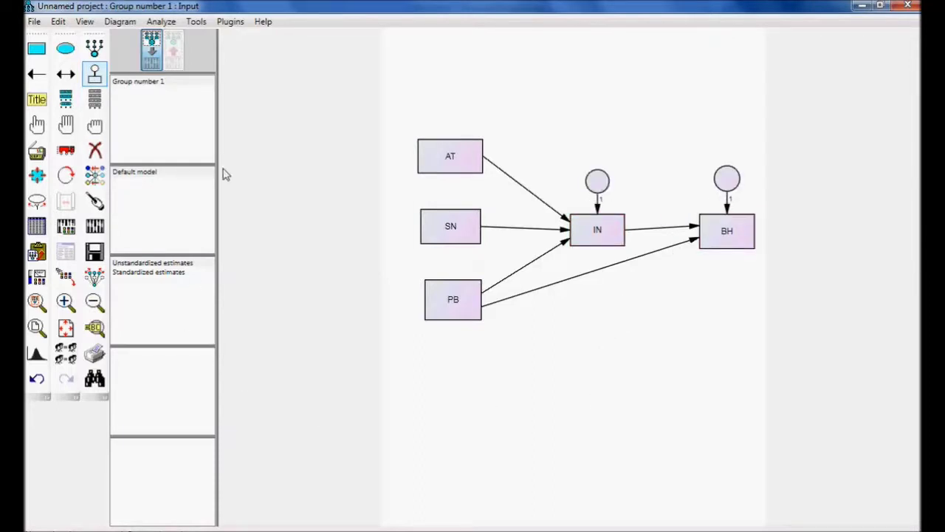
pyautogui.click(231, 22)
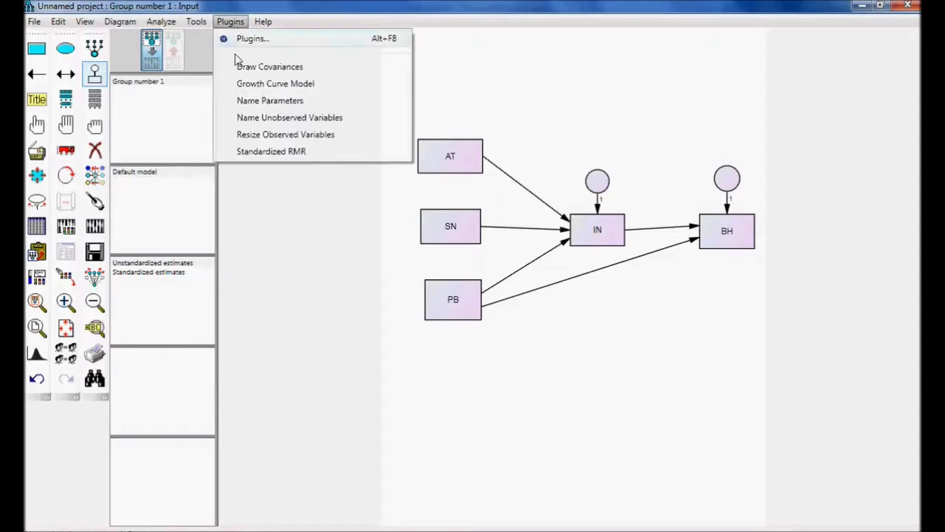
pyautogui.click(252, 123)
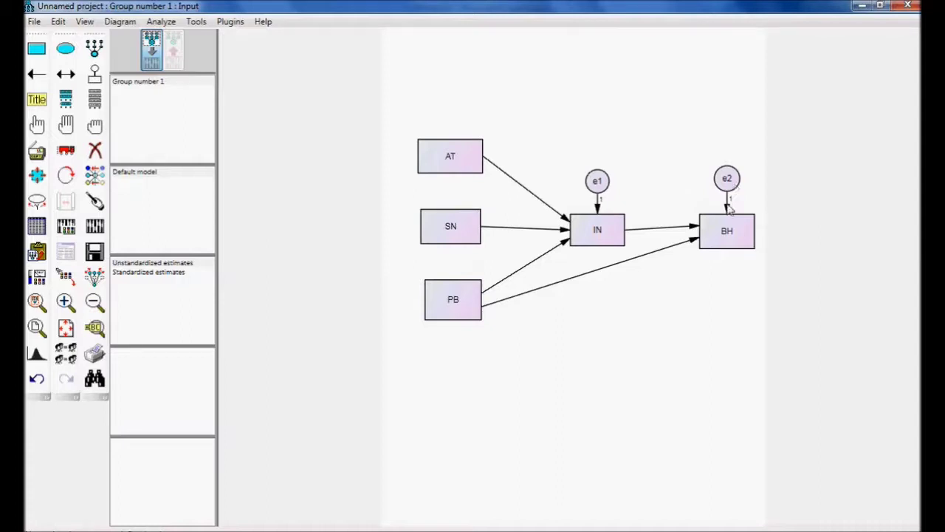
# Review the output options in the analysis properties.
pyautogui.click(65, 228)
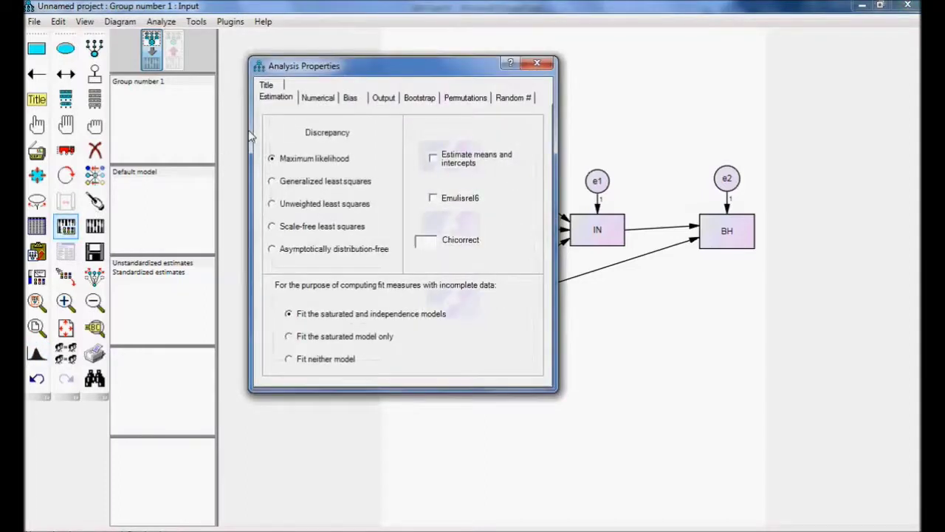
pyautogui.click(376, 97)
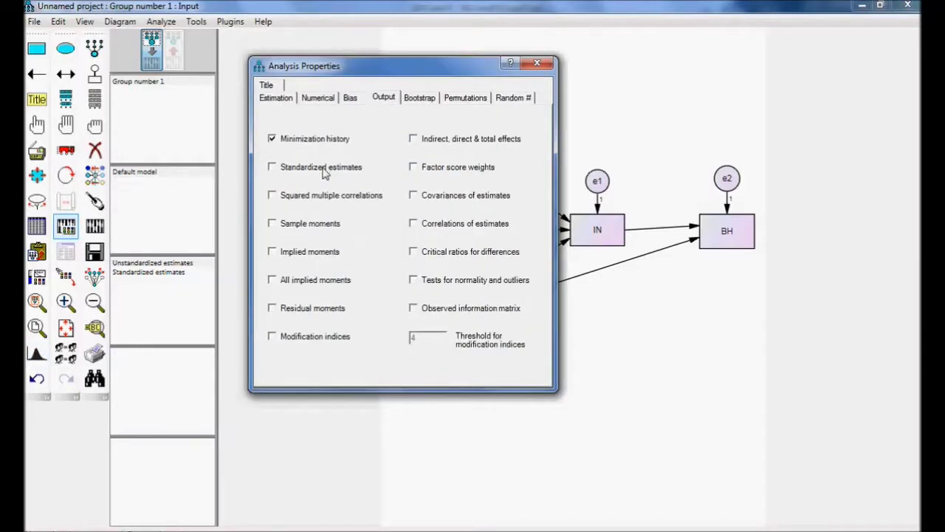
pyautogui.click(535, 65)
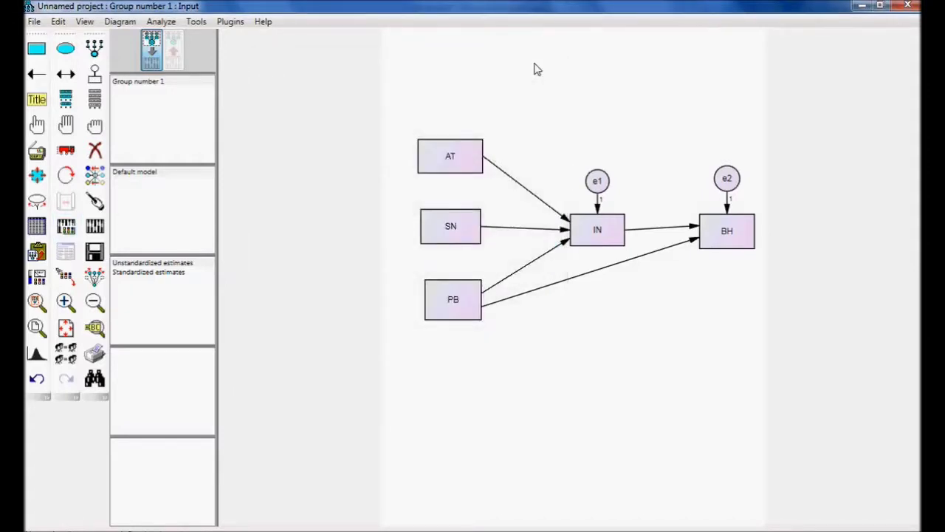
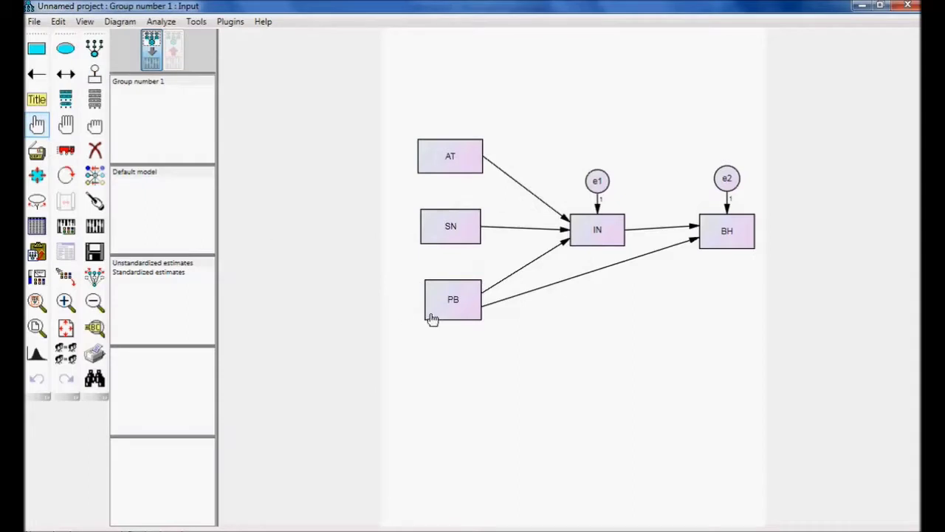
# Draw covariances among the exogenous variables PB, SN and AT, and deselect all objects.
pyautogui.click(442, 313)
pyautogui.click(442, 225)
pyautogui.click(443, 163)
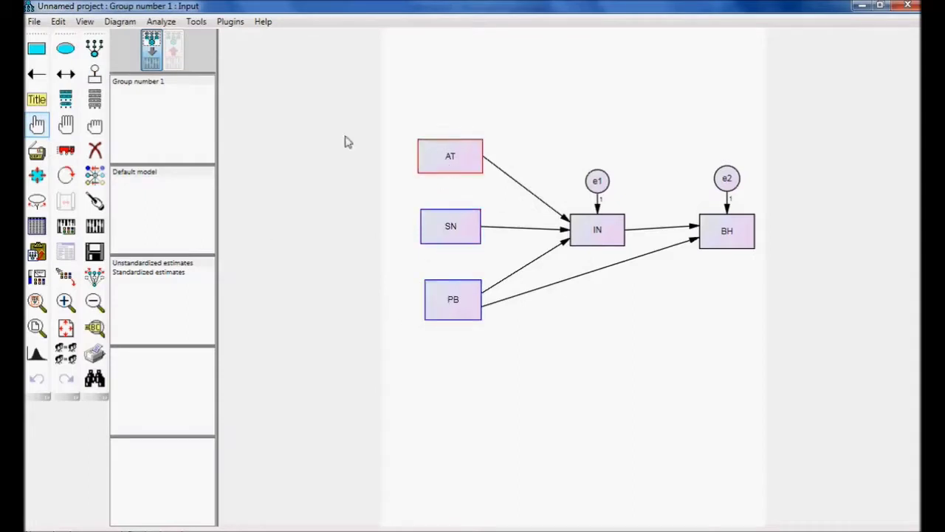
pyautogui.click(227, 24)
pyautogui.click(254, 68)
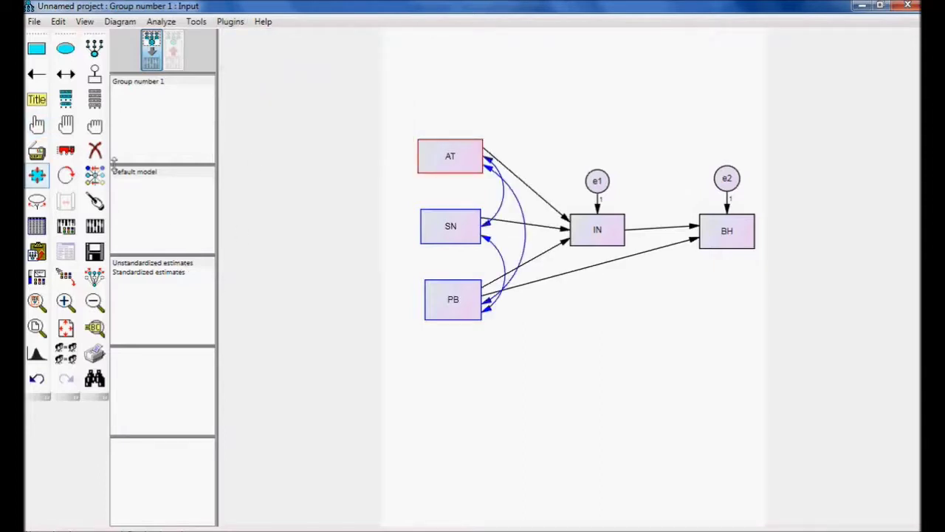
pyautogui.click(99, 125)
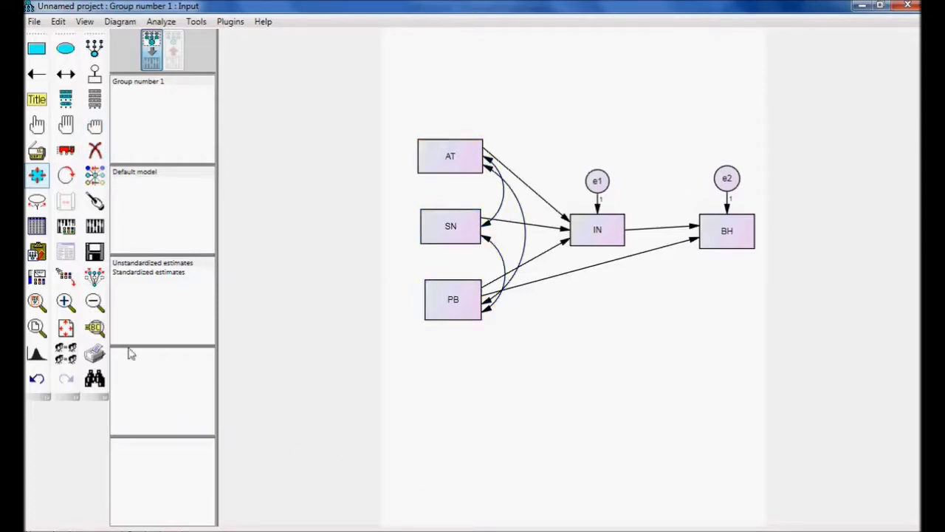
# Calculate the estimates, saving the model to the Desktop as an Amos input file named cfa.
pyautogui.click(101, 230)
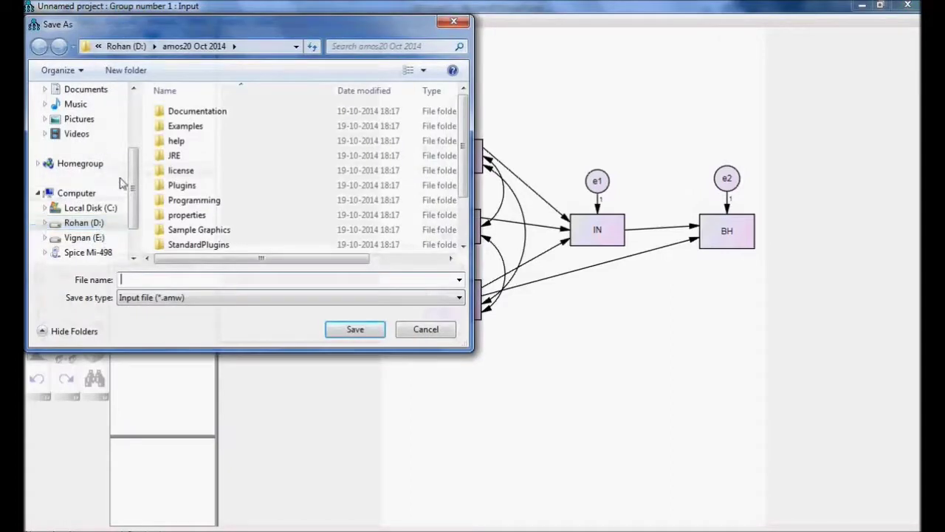
pyautogui.scroll(3, 135, 191)
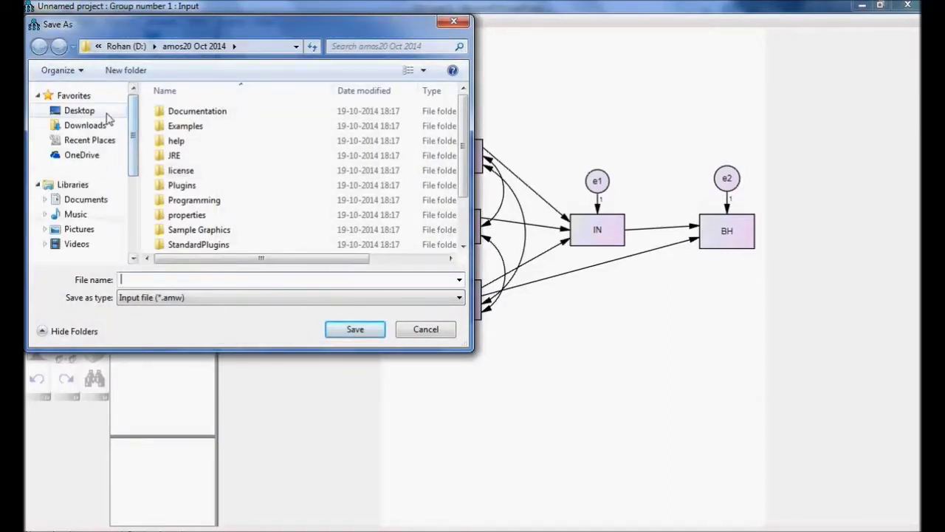
pyautogui.click(105, 114)
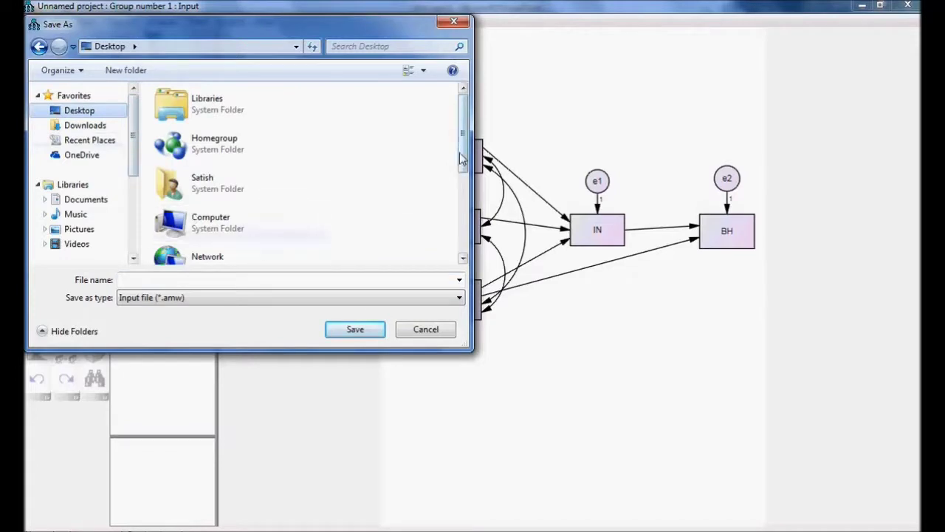
pyautogui.click(296, 281)
pyautogui.write('cf')
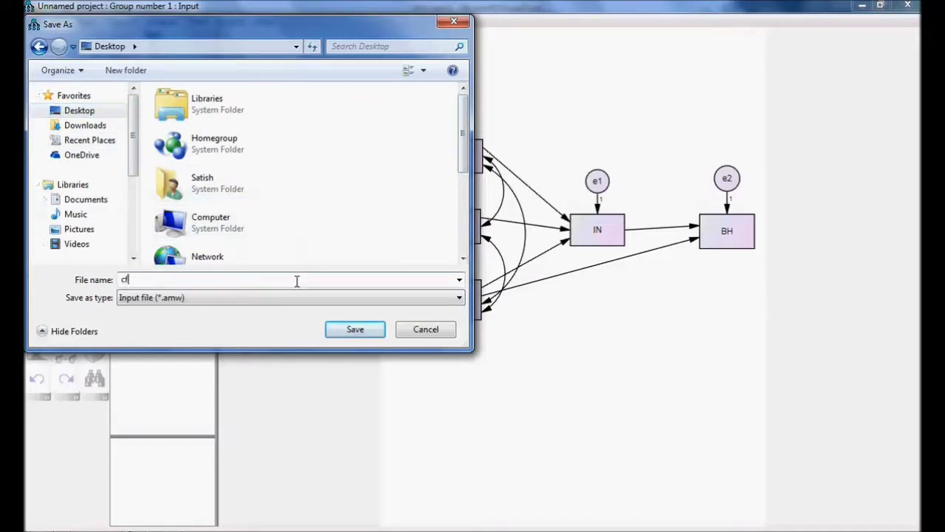
pyautogui.write('a')
pyautogui.click(372, 327)
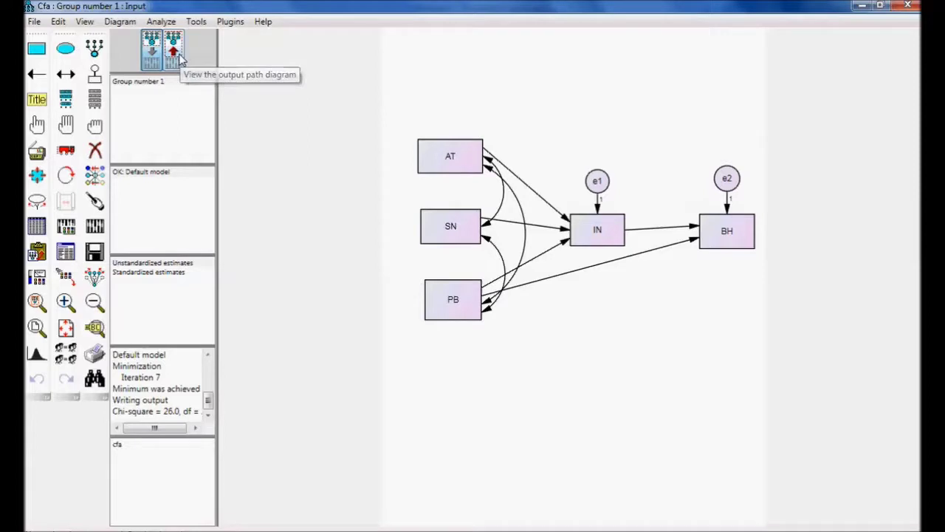
# Display the output path diagram to inspect the unstandardized estimates on the paths, covariances and variances.
pyautogui.click(176, 53)
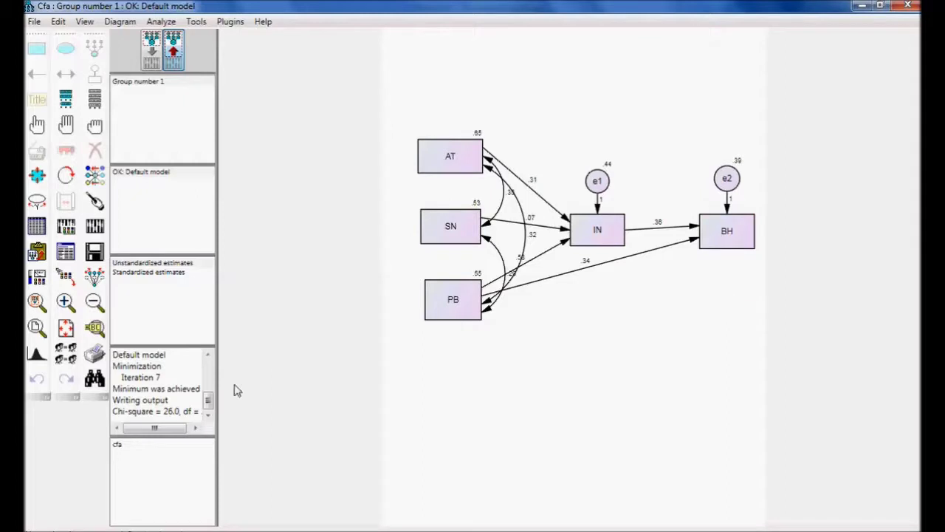
pyautogui.click(64, 303)
pyautogui.click(64, 303)
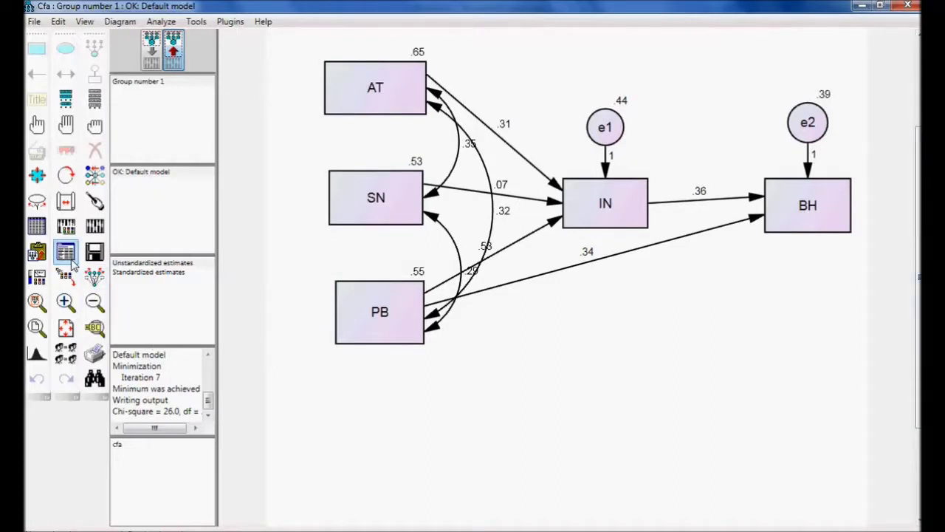
# Open the text output in a maximized window and examine the Model Fit tables from CMIN through RMSEA.
pyautogui.click(66, 254)
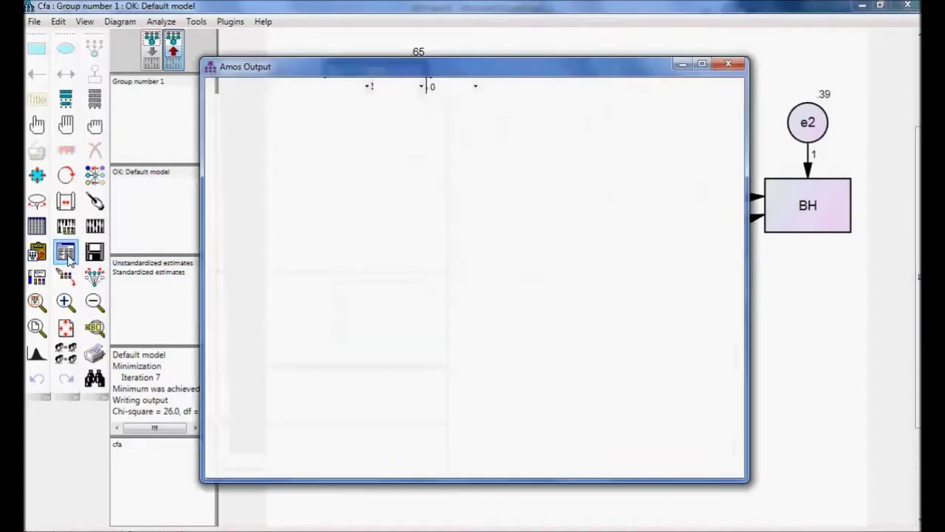
pyautogui.click(702, 67)
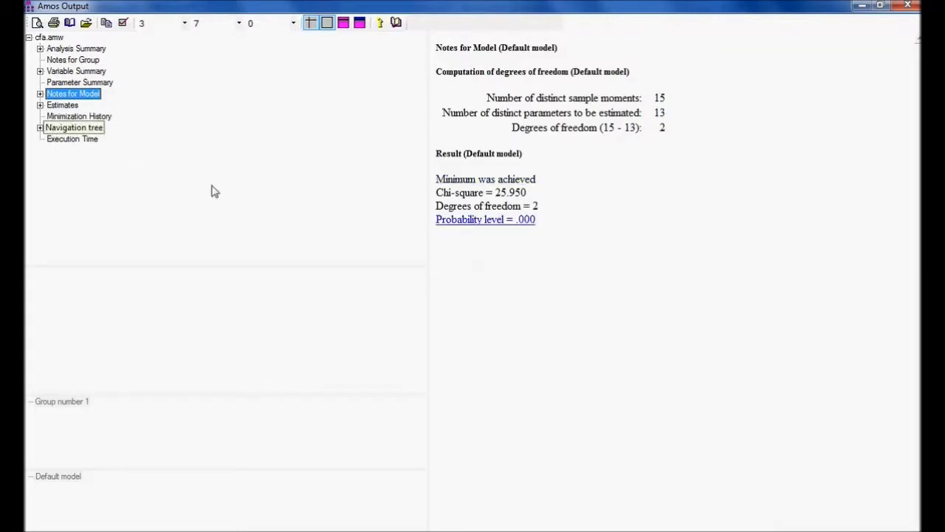
pyautogui.hotkey('ctrl', 'a')
pyautogui.click(72, 129)
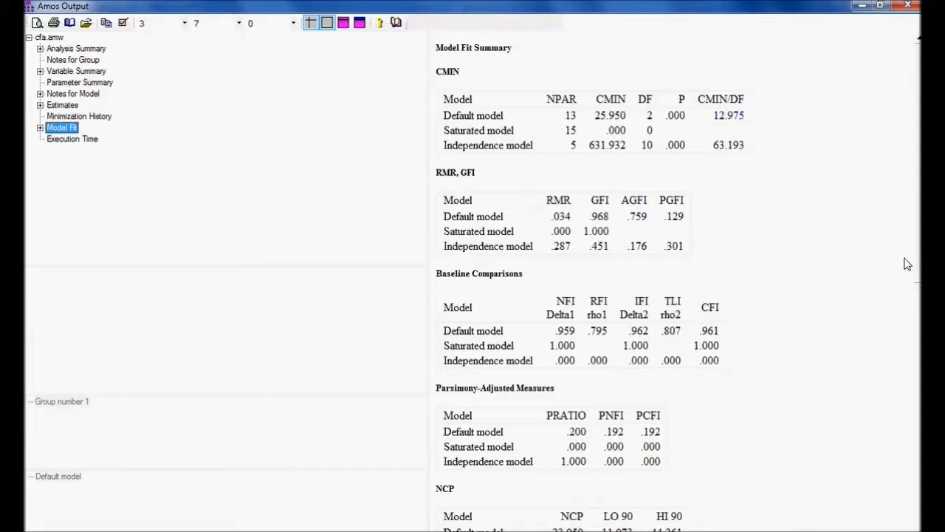
pyautogui.moveTo(919, 259); pyautogui.dragTo(911, 386)
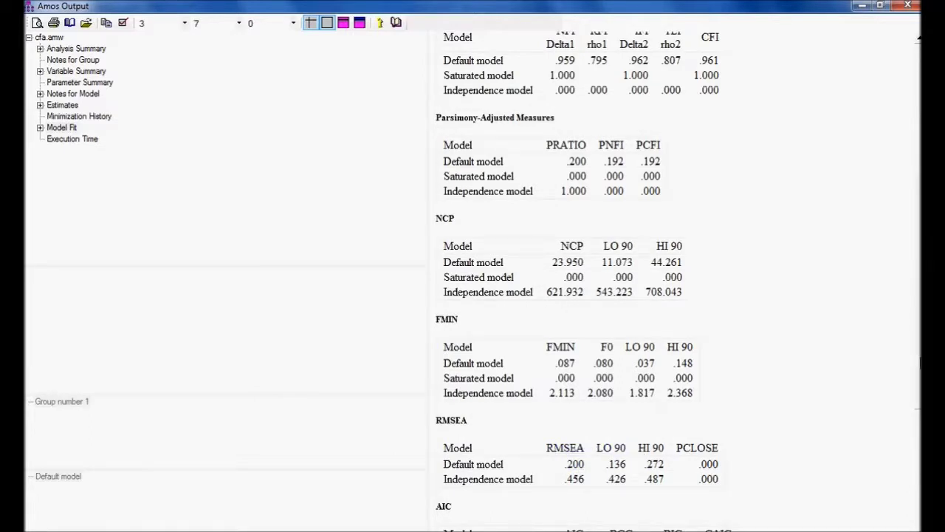
pyautogui.scroll(5, 678, 280)
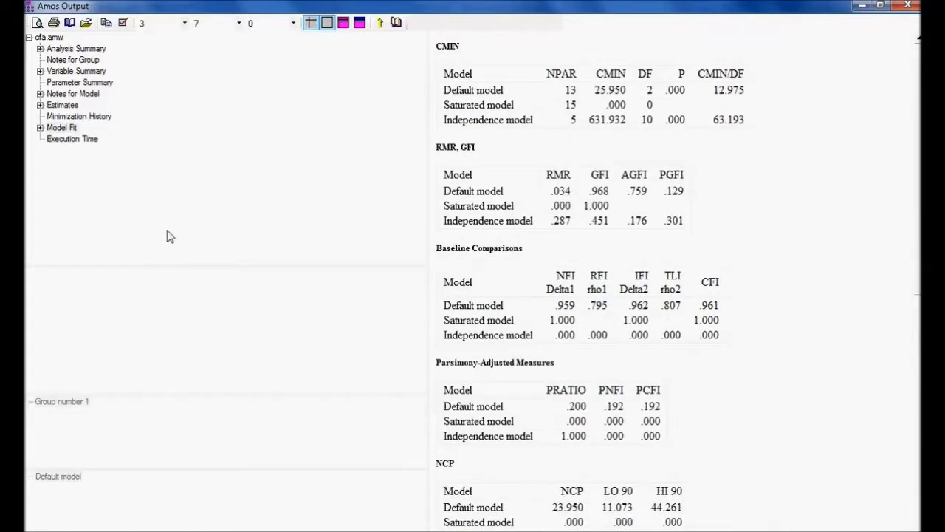
# Examine the Estimates output, covering regression weights, standardized regression weights, covariances, correlations and variances.
pyautogui.click(74, 108)
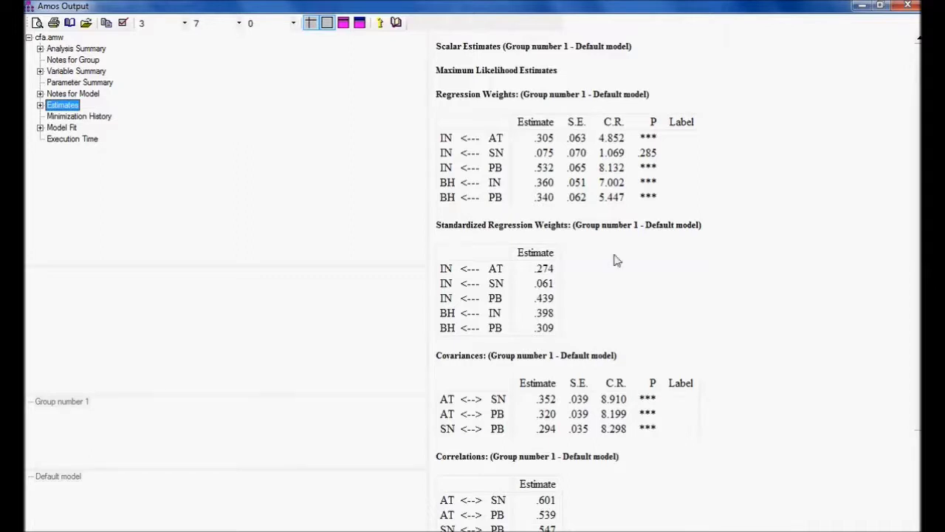
pyautogui.scroll(-3, 569, 285)
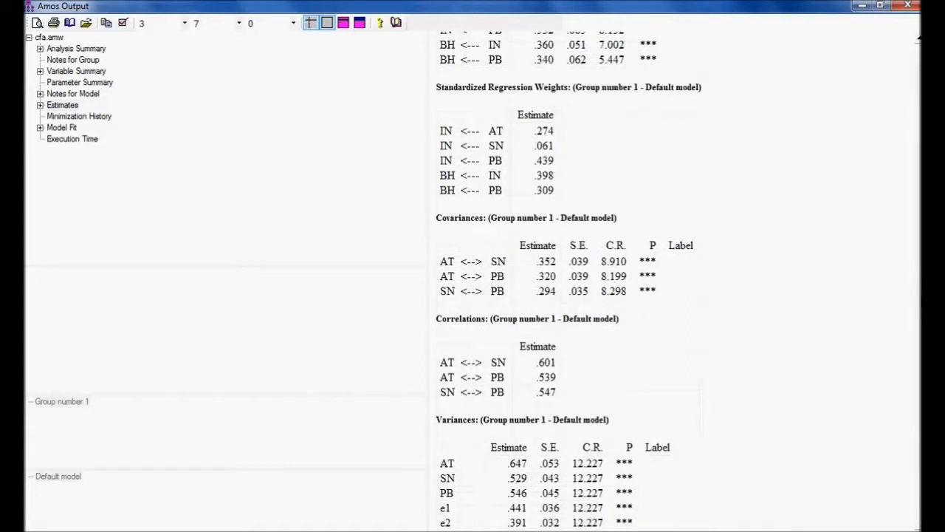
pyautogui.scroll(2, 569, 281)
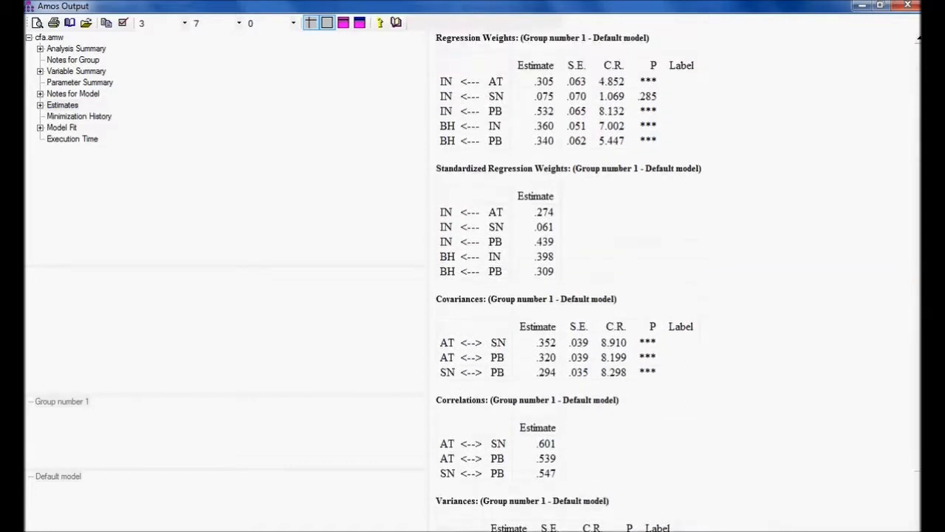
pyautogui.scroll(-2, 568, 286)
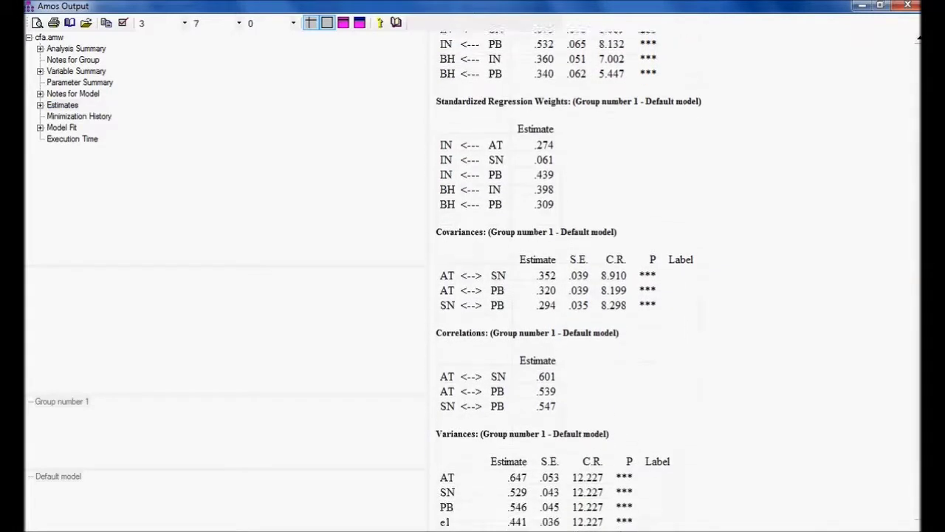